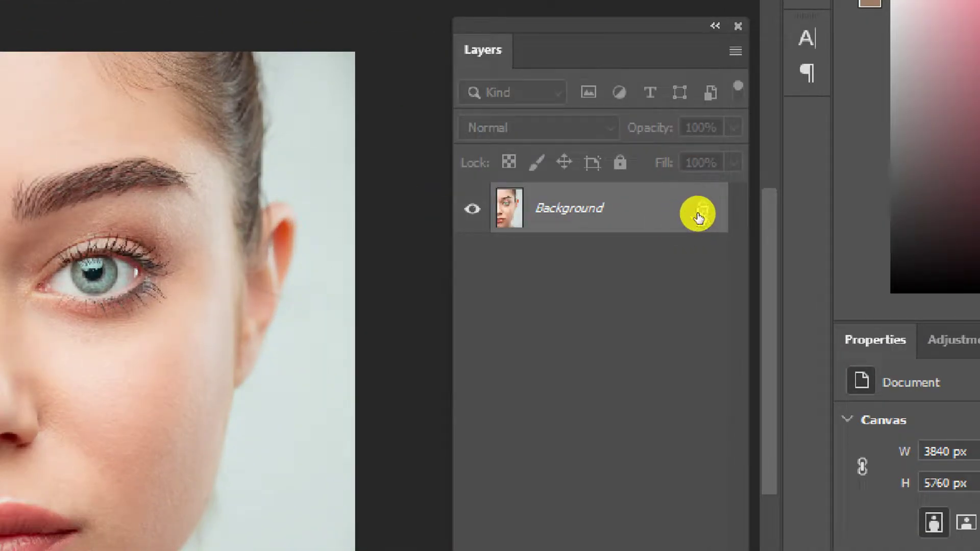
Unlock the Background as Layer 0 and duplicate it into Layer 0 copy
left_click(699, 217)
double_click(553, 212)
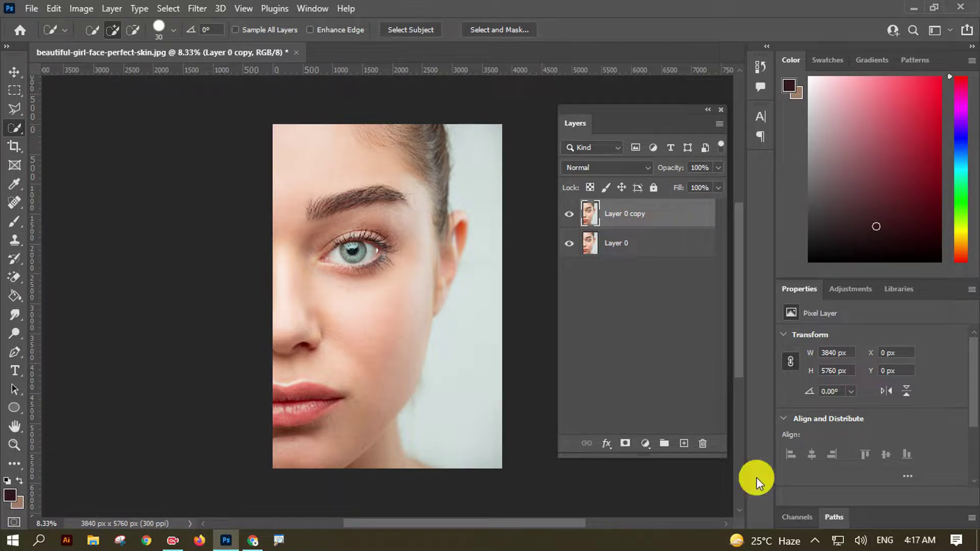
Add a Curves 1 layer with the RGB curve raised, and invert its mask to black
left_click(645, 448)
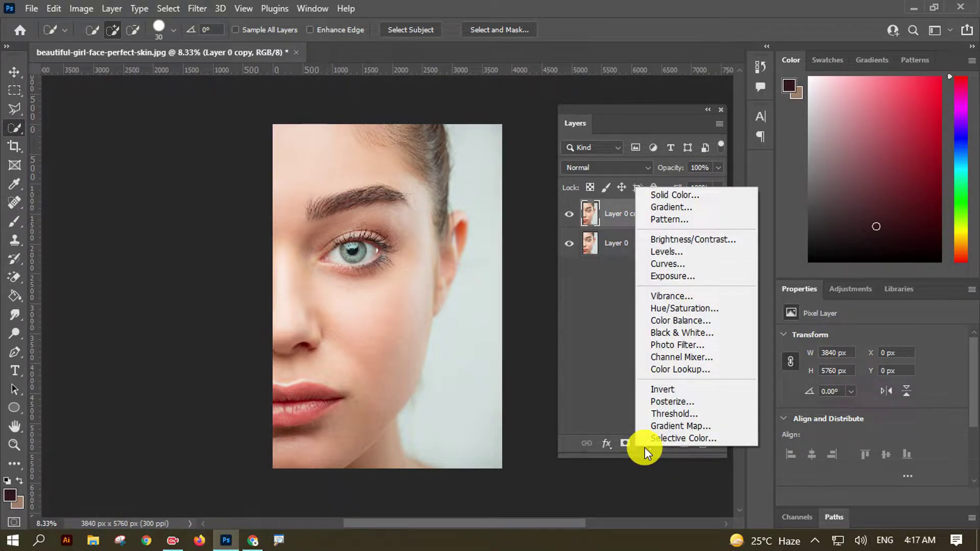
left_click(665, 265)
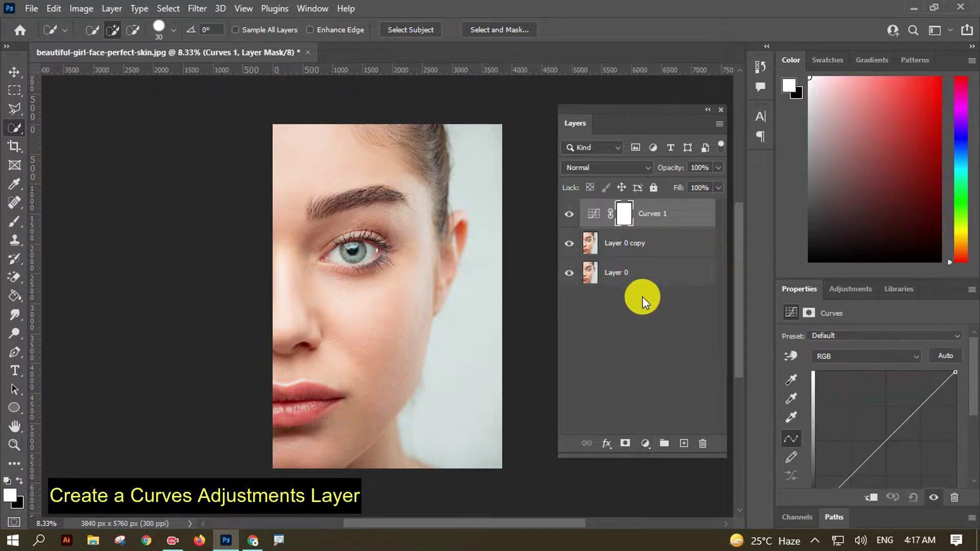
left_click_drag(889, 429, 864, 417)
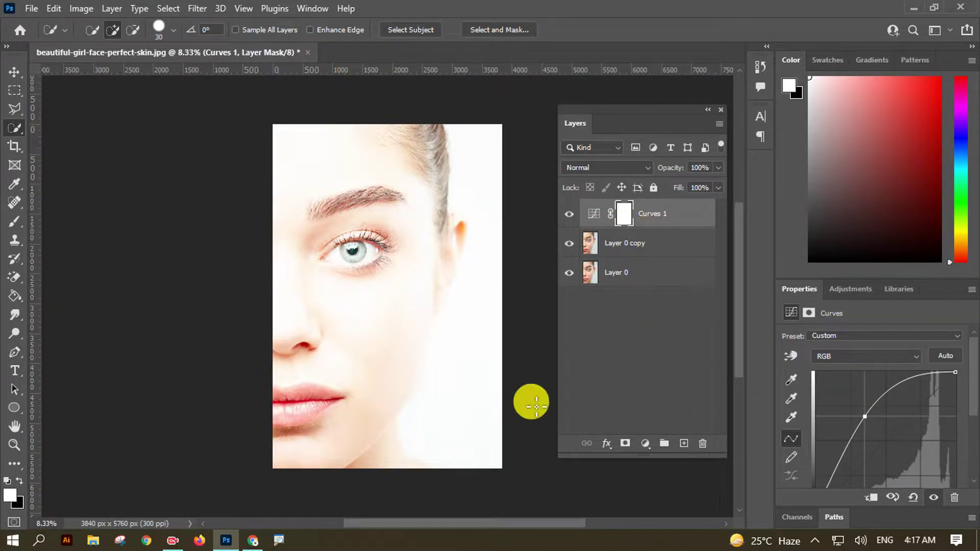
left_click(619, 218)
key("ctrl+i")
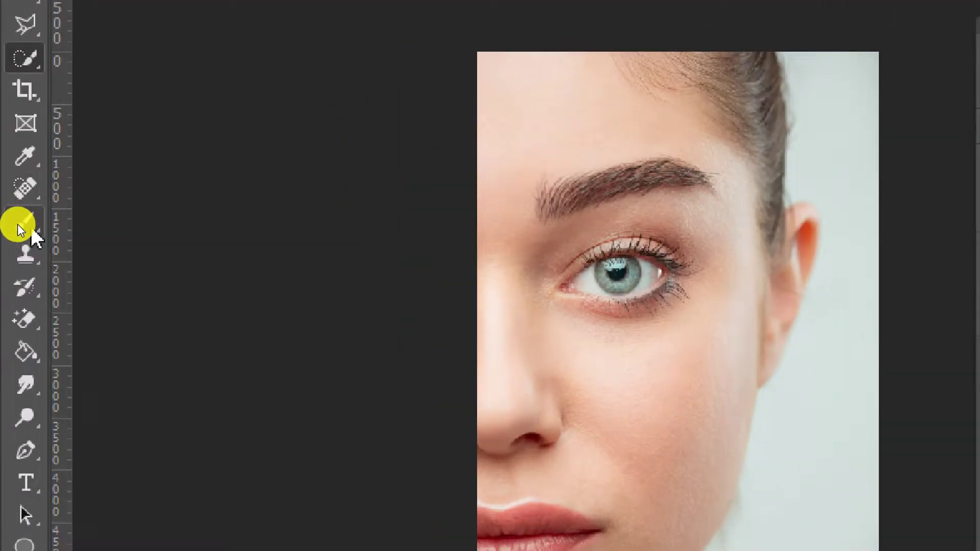
Select the Brush tool with Size 88 px and Hardness 0%
right_click(15, 222)
left_click(128, 222)
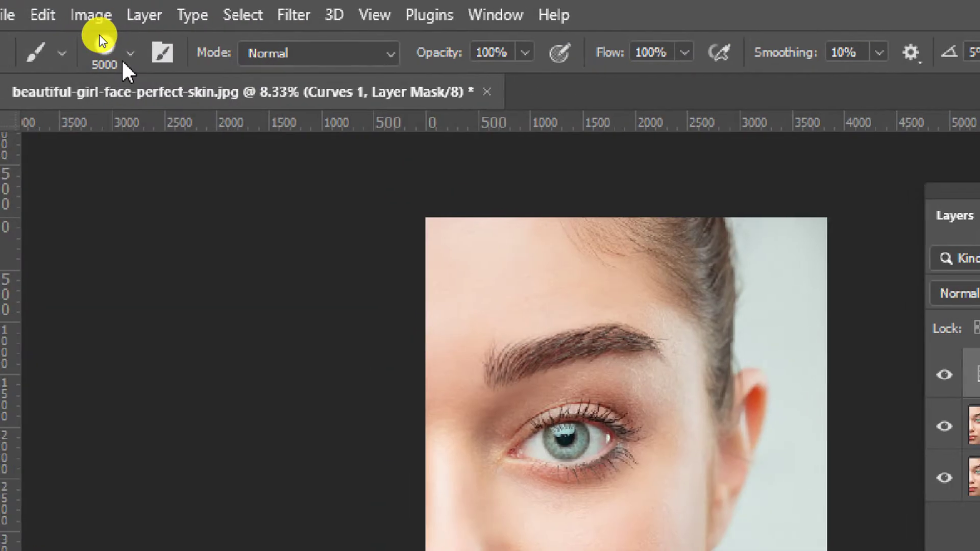
left_click(90, 33)
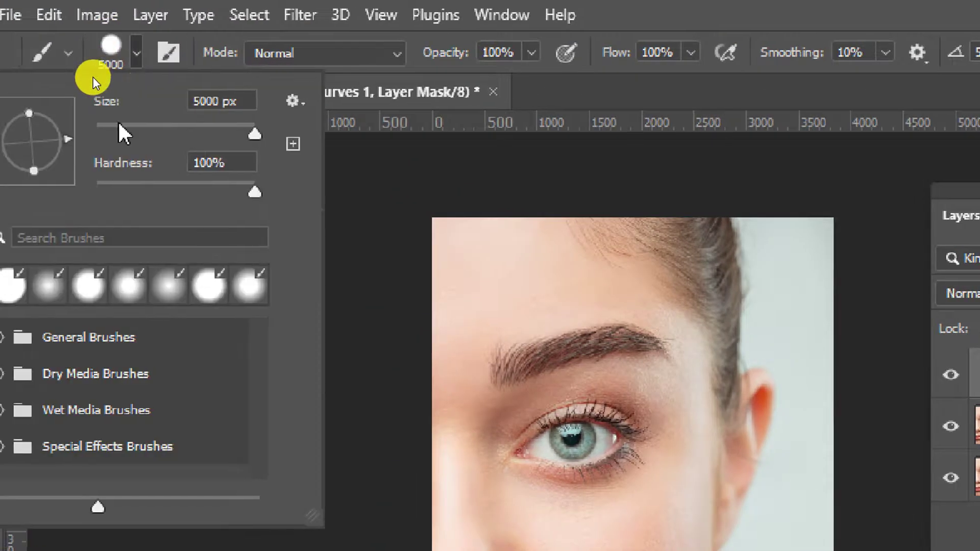
type("88")
key("Tab")
type("0")
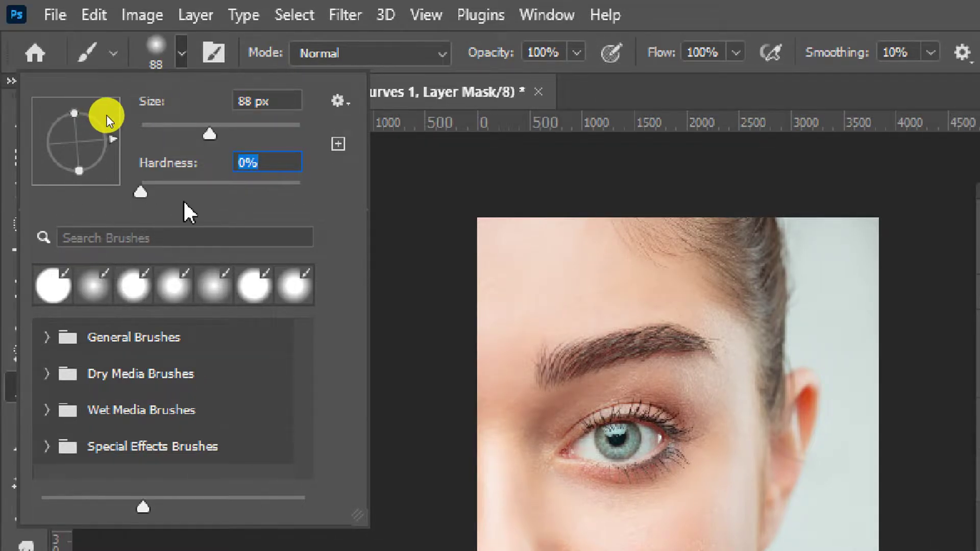
key("Return")
Zoom in on the eye and paint white on the Curves 1 mask over the iris
key("ctrl+minus")
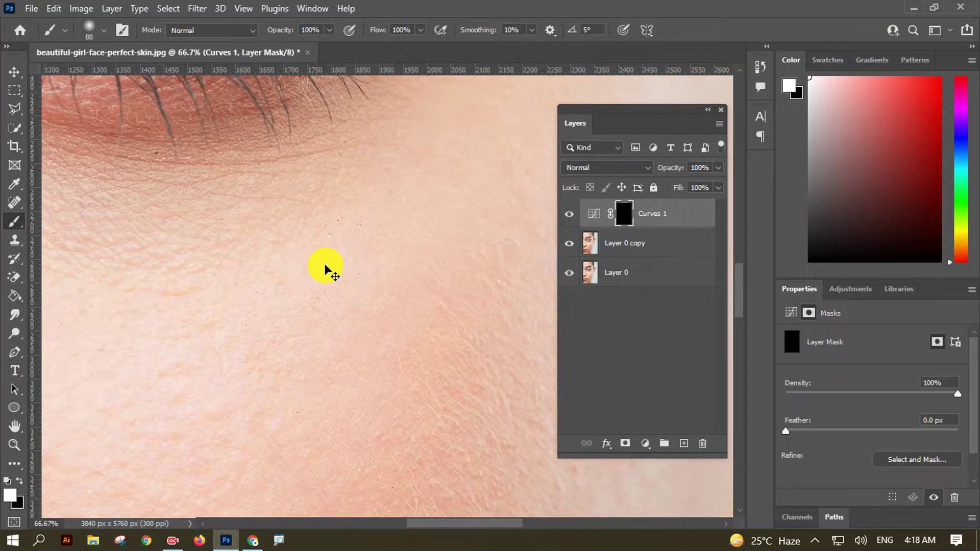
key("ctrl+0")
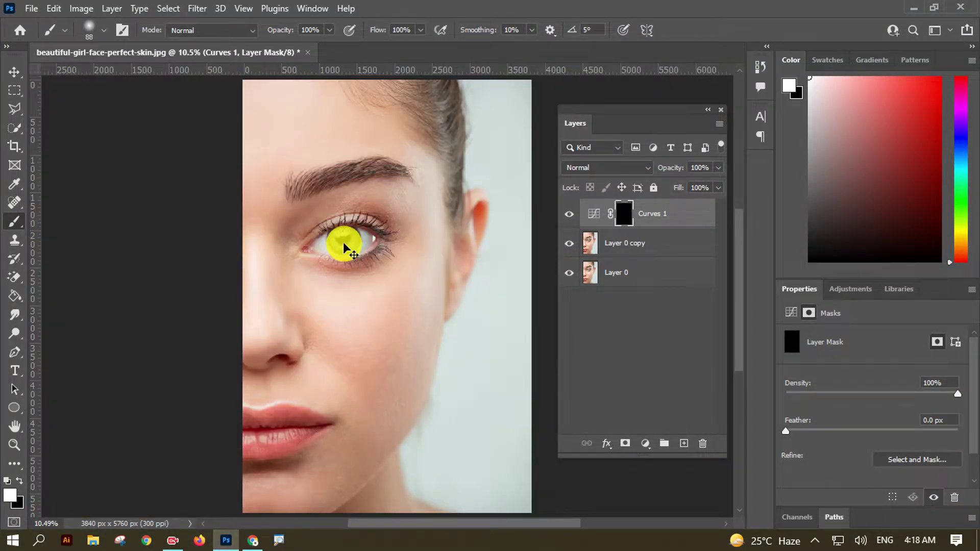
key("ctrl+plus")
key("ctrl+plus")
key("ctrl+plus")
key("ctrl+plus")
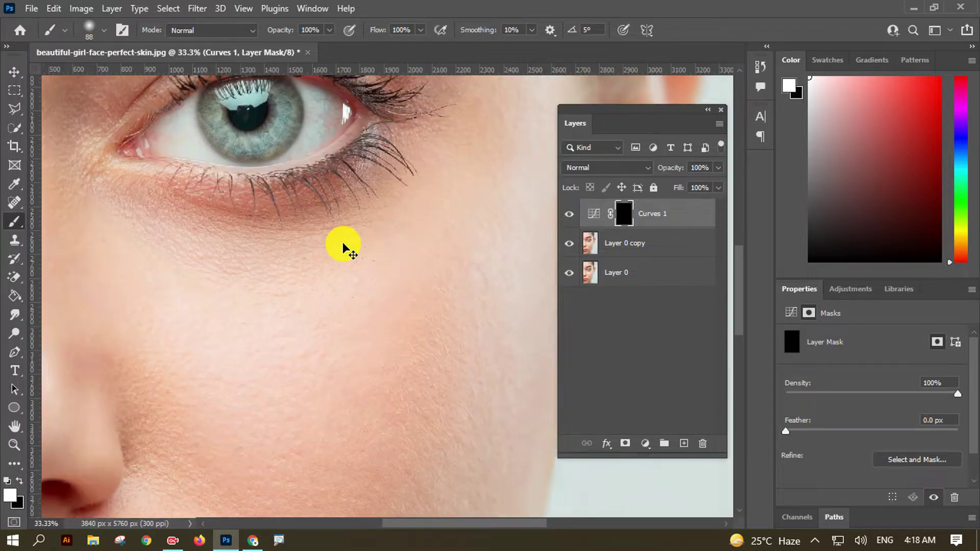
left_click_drag(272, 187, 321, 308)
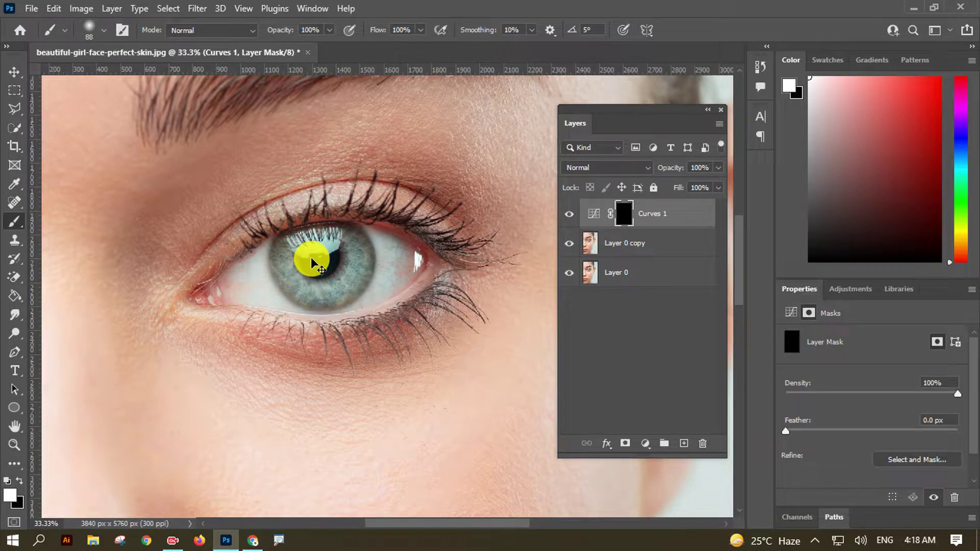
key("ctrl+plus")
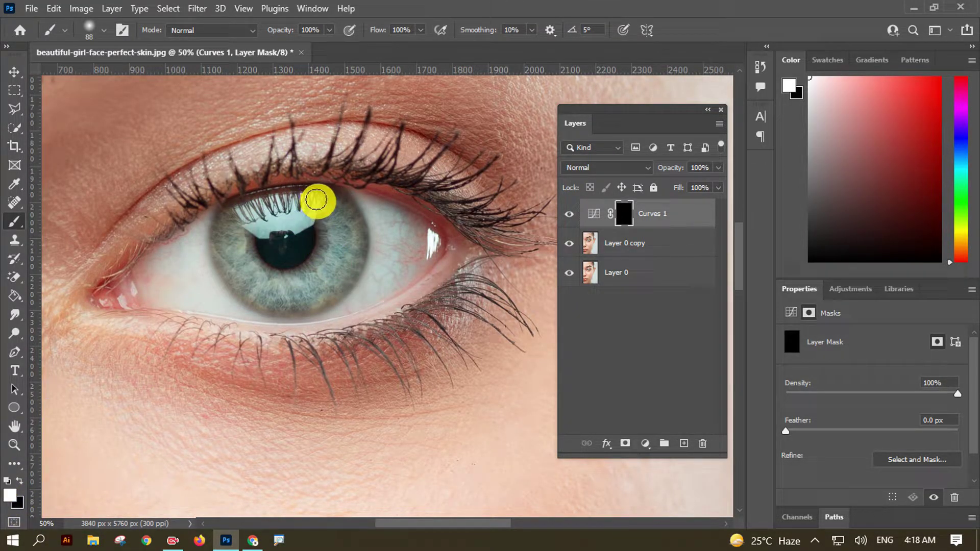
mouse_move(319, 198)
left_mouse_down()
mouse_move(237, 271)
mouse_move(340, 216)
mouse_move(306, 199)
mouse_move(342, 204)
mouse_move(354, 227)
mouse_move(346, 282)
mouse_move(299, 306)
mouse_move(235, 280)
mouse_move(221, 238)
mouse_move(241, 206)
mouse_move(333, 199)
mouse_move(345, 224)
left_mouse_up()
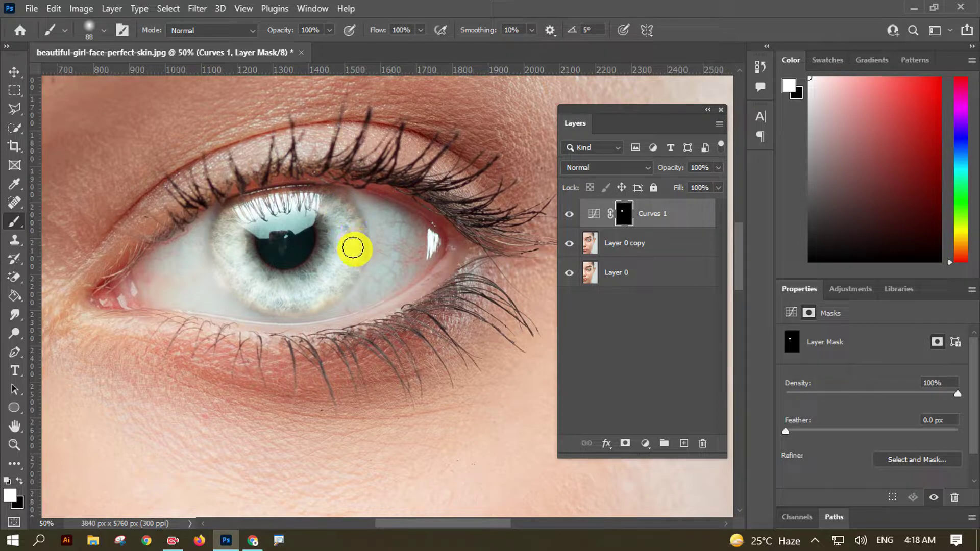
left_click_drag(315, 292, 266, 302)
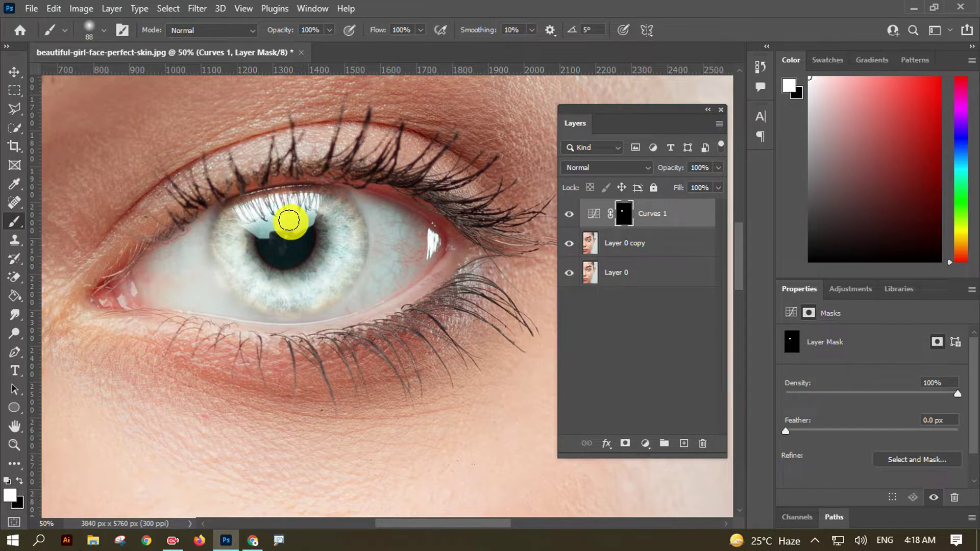
key("ctrl+0")
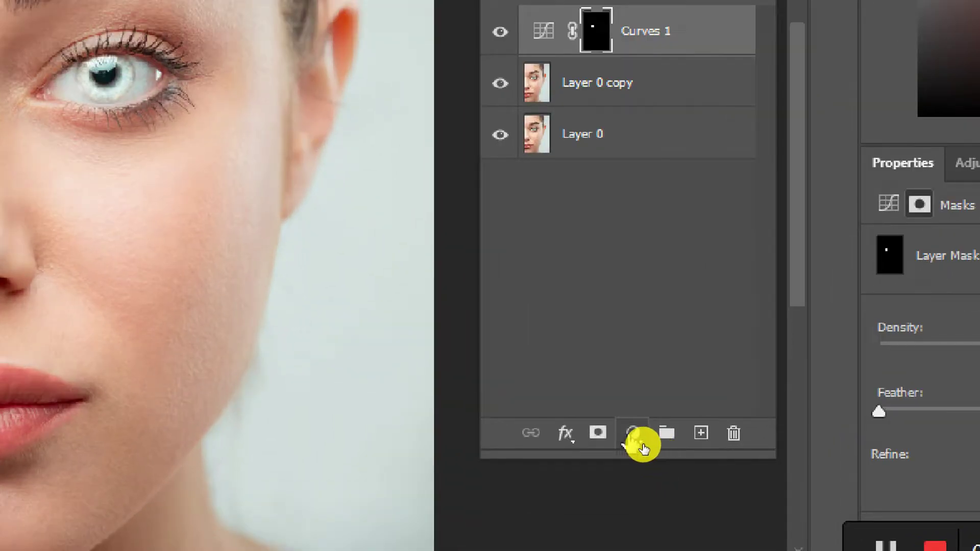
Add a colorized Hue/Saturation layer with Hue 242 and Saturation 75
left_click(638, 439)
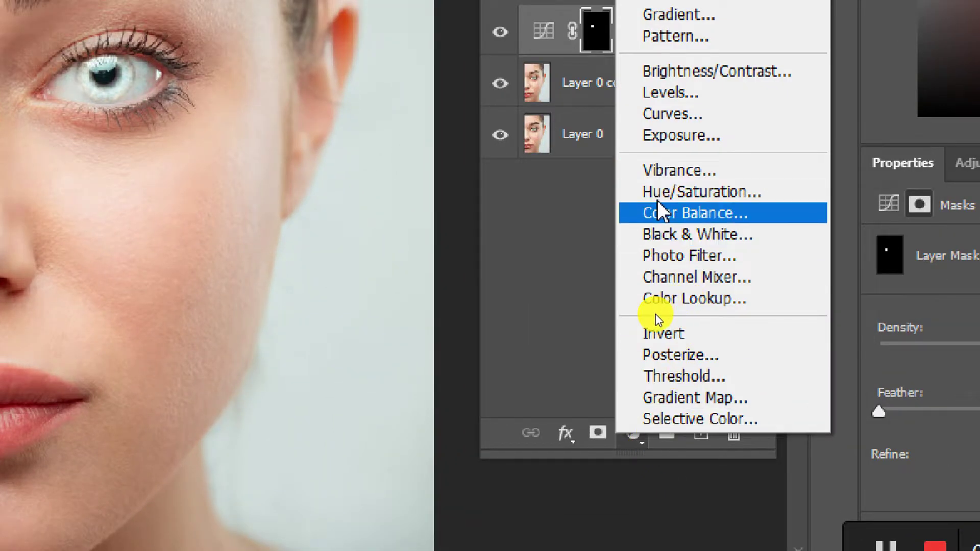
left_click(715, 193)
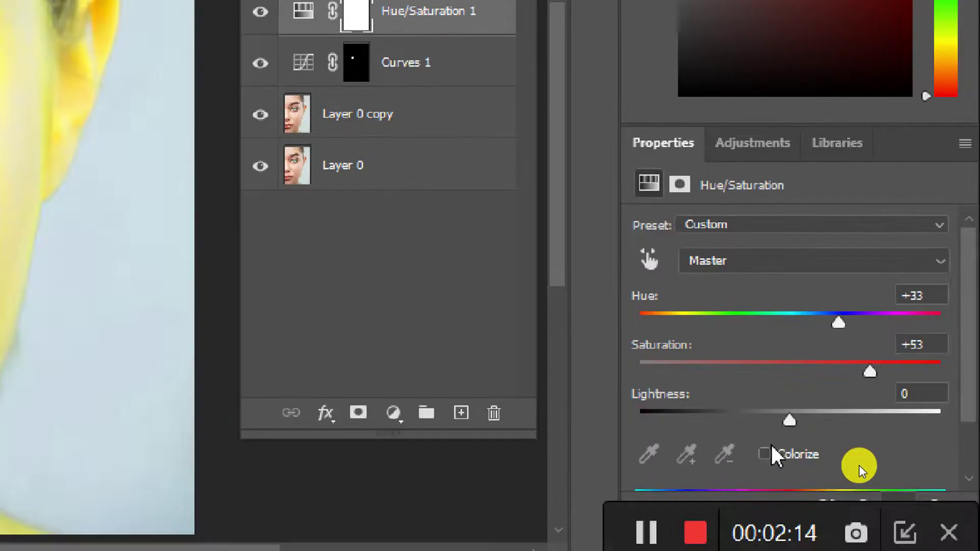
left_click(765, 454)
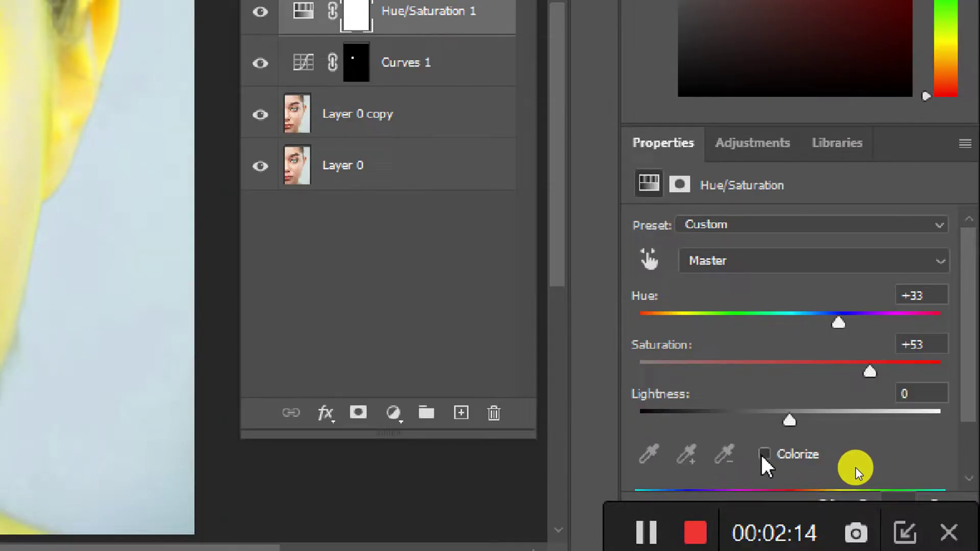
left_click_drag(714, 372, 790, 372)
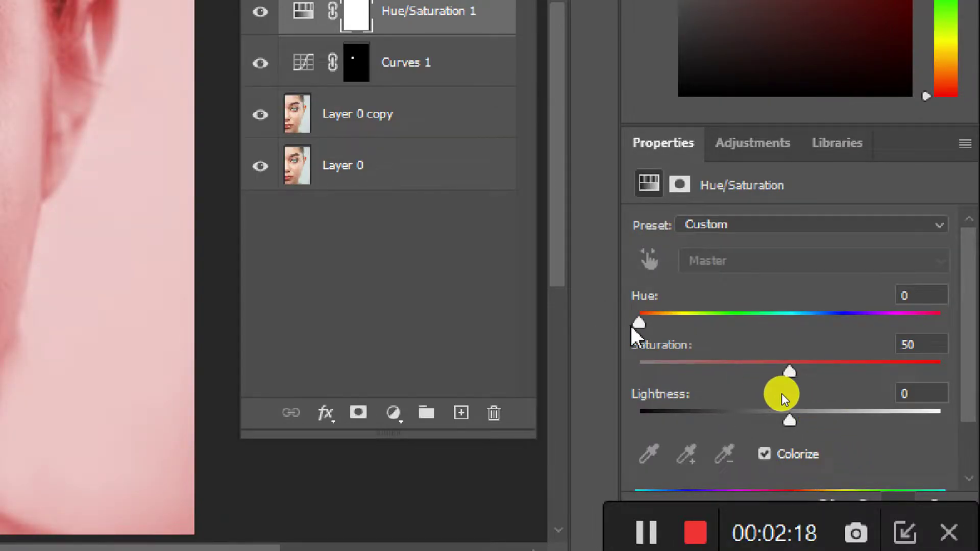
mouse_move(638, 322)
left_mouse_down()
mouse_move(825, 318)
mouse_move(855, 333)
left_mouse_up()
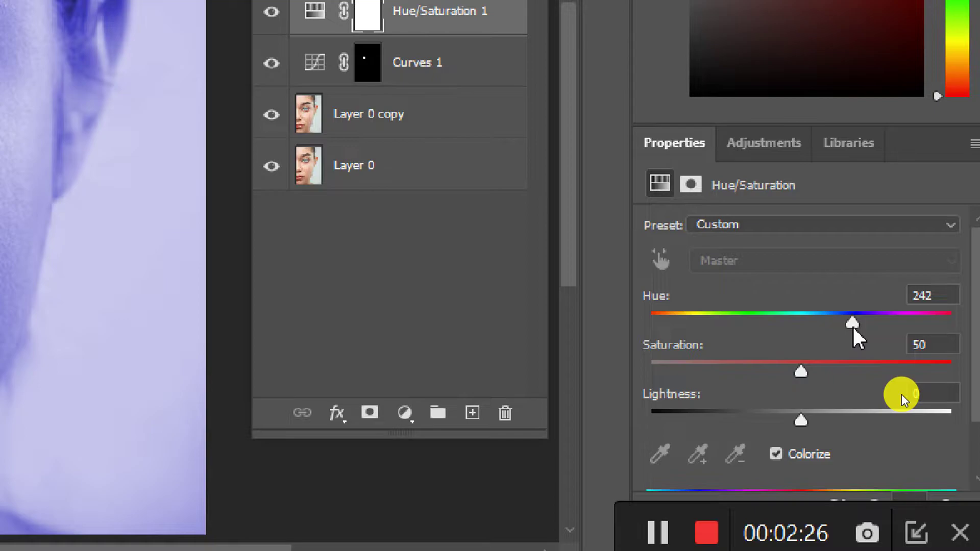
left_click_drag(802, 372, 876, 373)
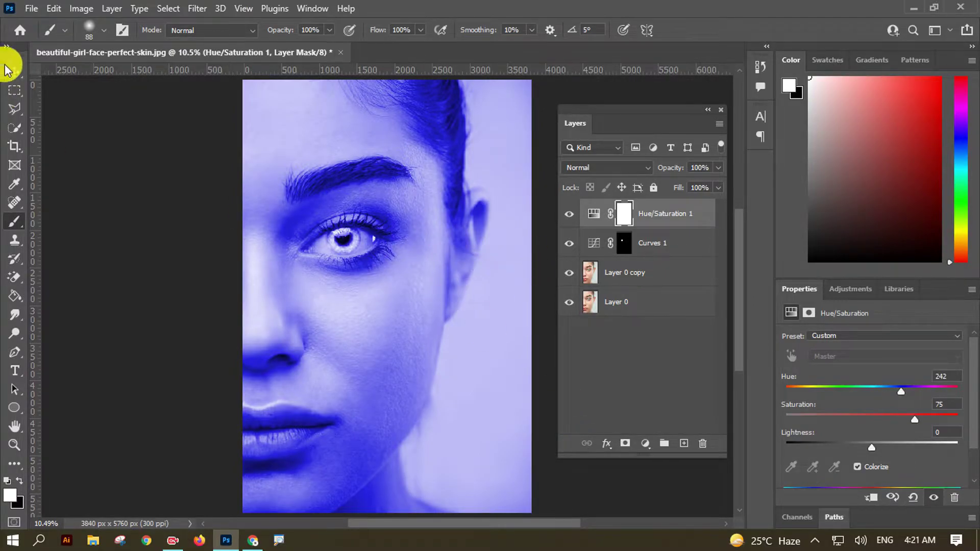
left_click(11, 71)
Invert the Hue/Saturation 1 mask to black and switch back to the Brush tool
left_click_drag(623, 213, 622, 214)
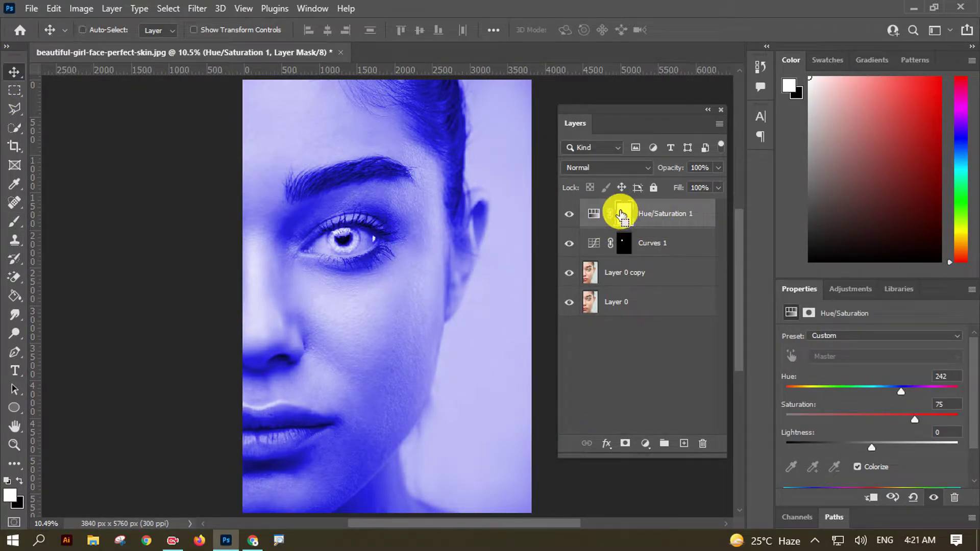
key("ctrl+i")
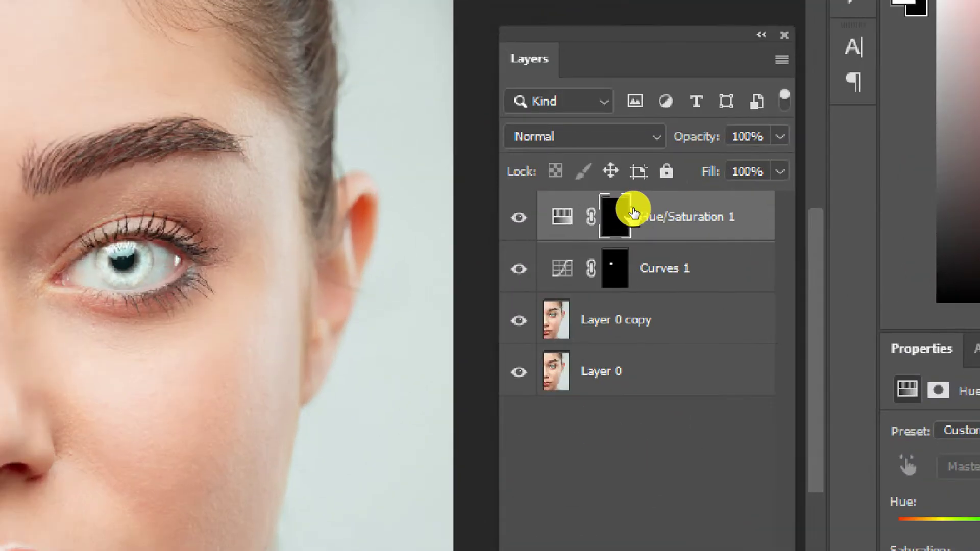
left_click(14, 221)
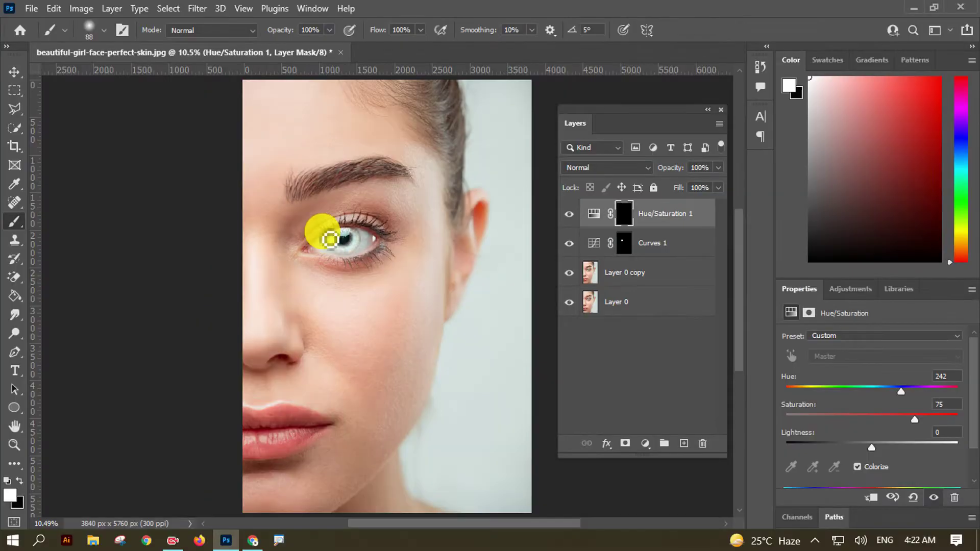
key("ctrl+plus")
key("ctrl+plus")
Zoom in closer on the eye and paint white over the iris on the mask
key("ctrl+plus")
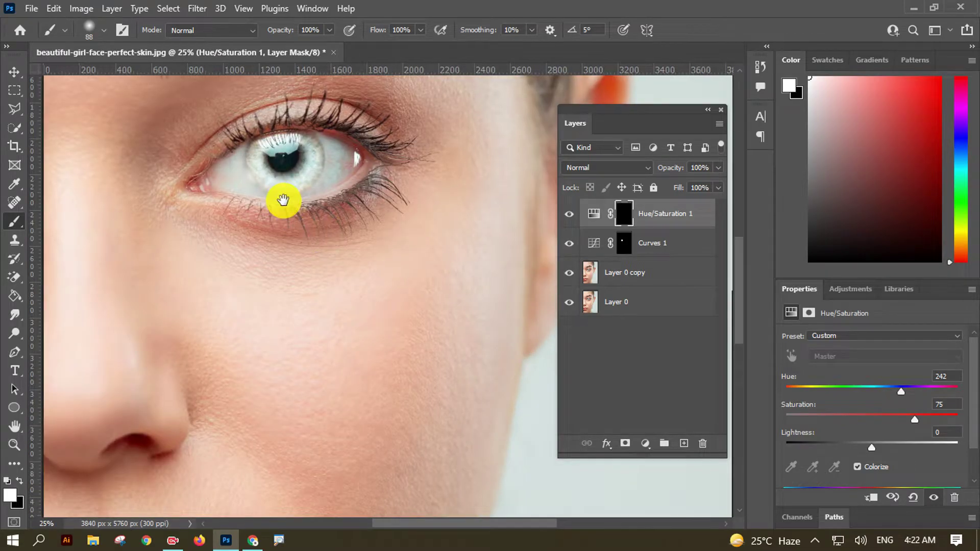
left_click_drag(280, 201, 299, 283)
key("ctrl+plus")
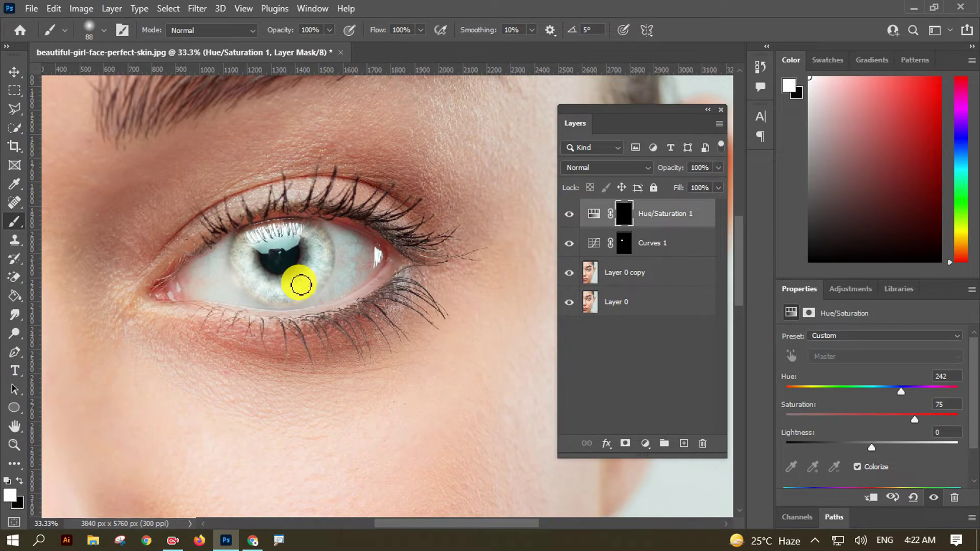
key("ctrl+plus")
mouse_move(299, 284)
left_mouse_down()
mouse_move(346, 303)
mouse_move(298, 304)
left_mouse_up()
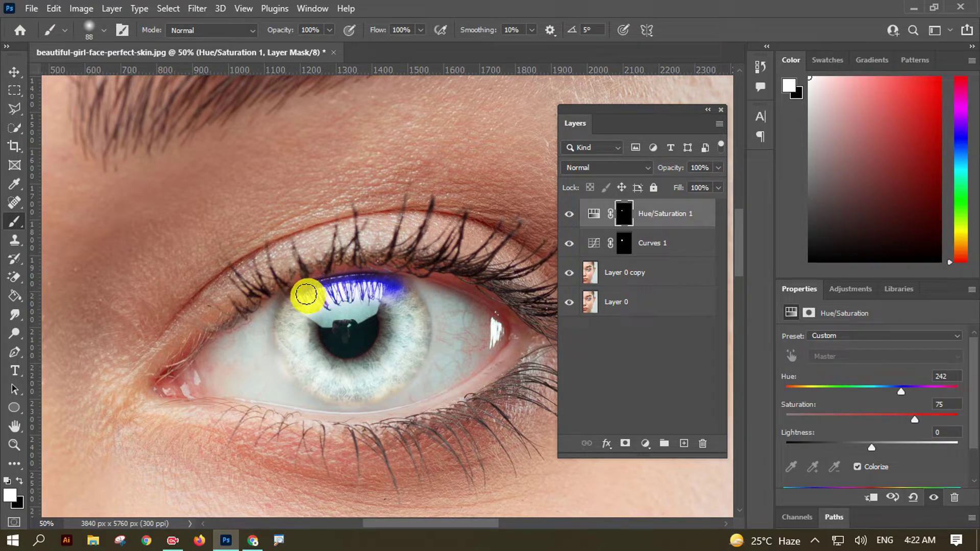
left_click_drag(291, 313, 287, 336)
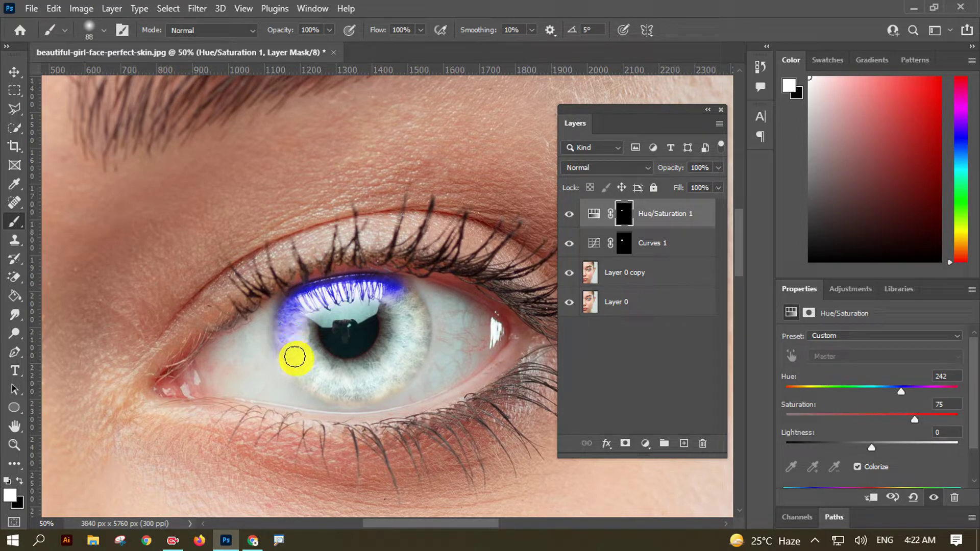
left_click_drag(308, 375, 376, 391)
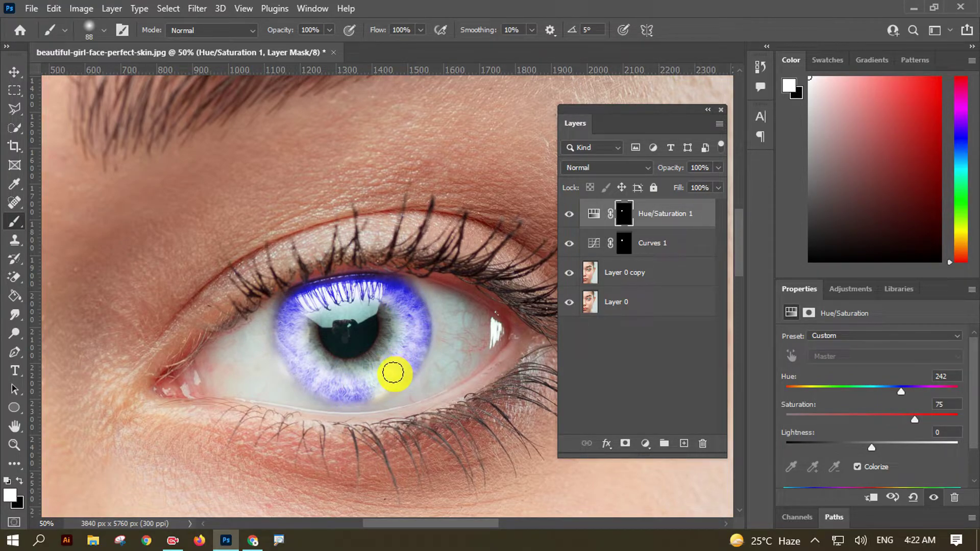
mouse_move(393, 373)
left_mouse_down()
mouse_move(392, 360)
mouse_move(328, 354)
mouse_move(341, 309)
mouse_move(334, 350)
mouse_move(372, 302)
mouse_move(353, 359)
mouse_move(306, 335)
mouse_move(396, 320)
mouse_move(339, 350)
mouse_move(297, 340)
mouse_move(348, 374)
mouse_move(405, 317)
mouse_move(378, 289)
mouse_move(292, 311)
mouse_move(296, 339)
mouse_move(343, 377)
mouse_move(398, 343)
mouse_move(345, 391)
mouse_move(404, 346)
mouse_move(388, 301)
left_mouse_up()
Shift the Hue/Saturation 1 hue to about 266 so the iris turns violet
key("ctrl+0")
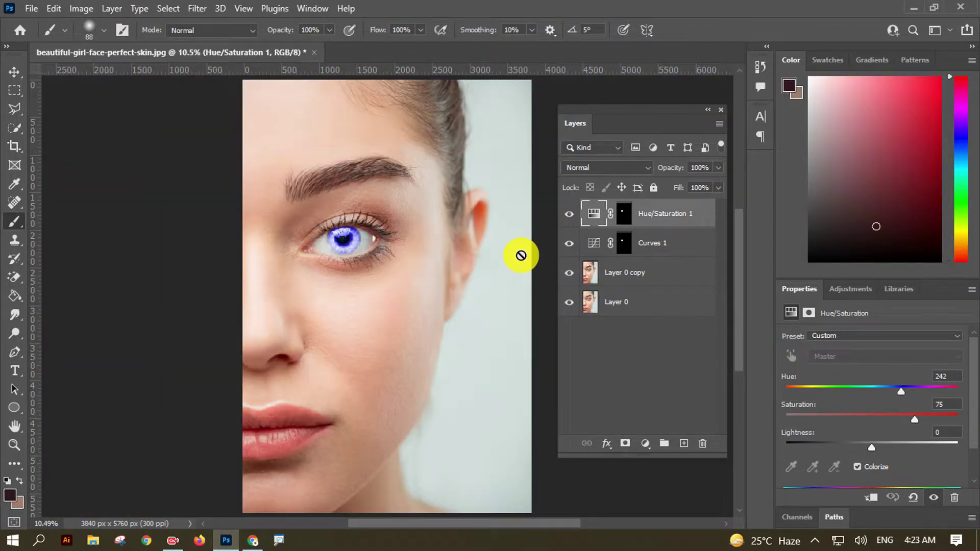
left_click(594, 214)
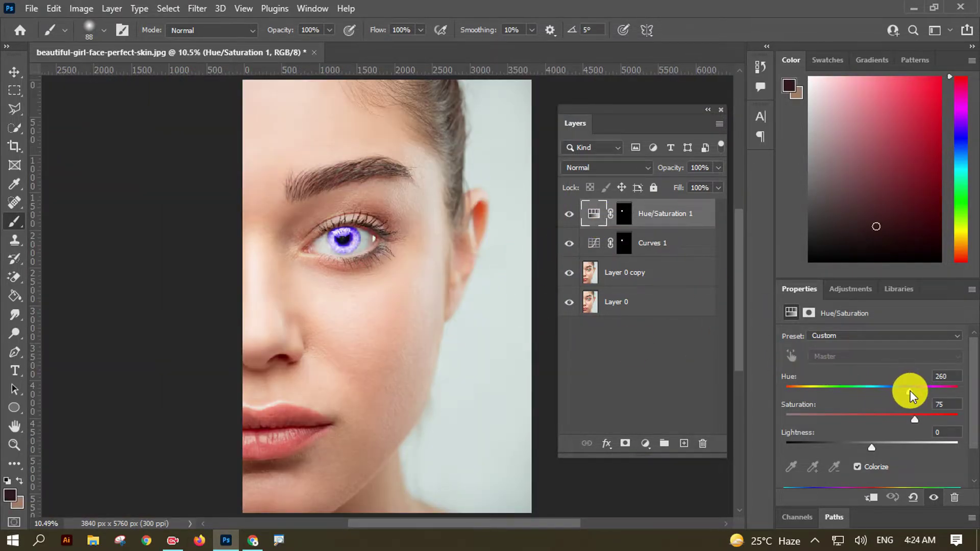
left_click_drag(931, 391, 915, 391)
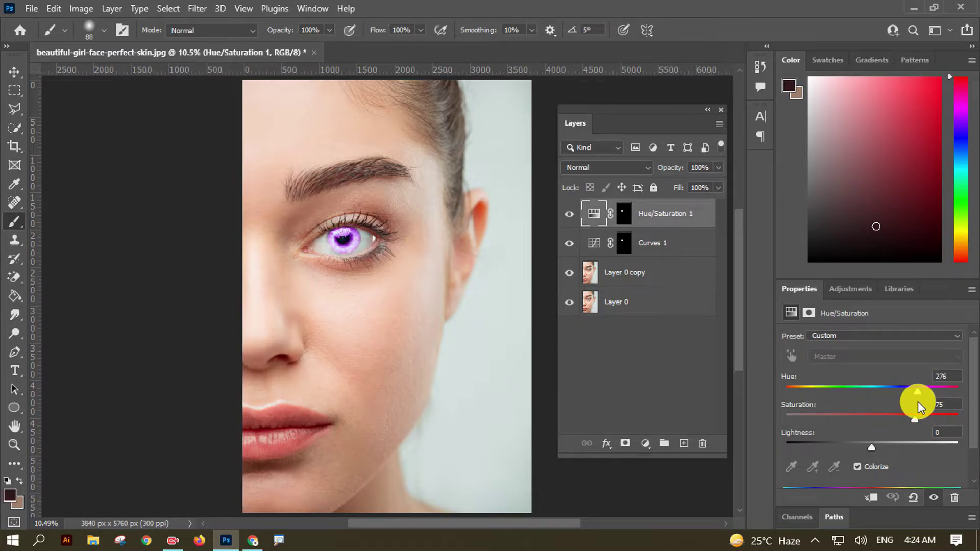
mouse_move(918, 401)
left_mouse_down()
mouse_move(785, 409)
mouse_move(912, 406)
left_mouse_up()
left_click(659, 373)
key("v")
left_click(604, 209)
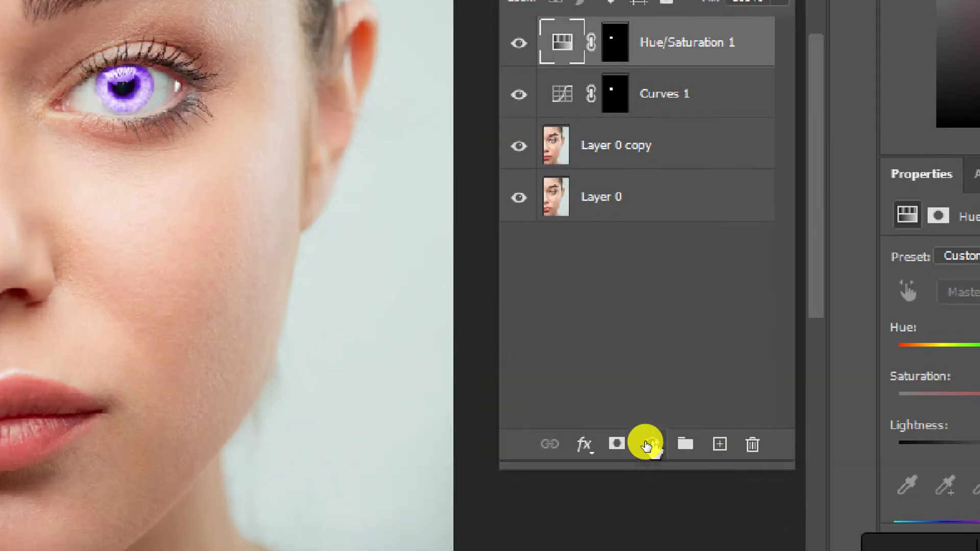
Add a colorized Hue/Saturation 2 layer at Hue 44, Saturation 78, with its mask inverted
left_click(647, 444)
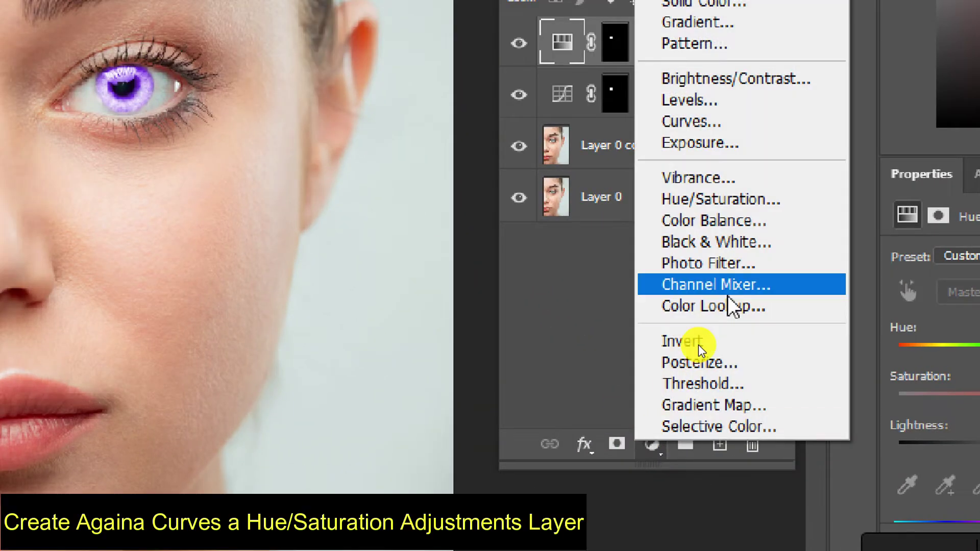
left_click(699, 206)
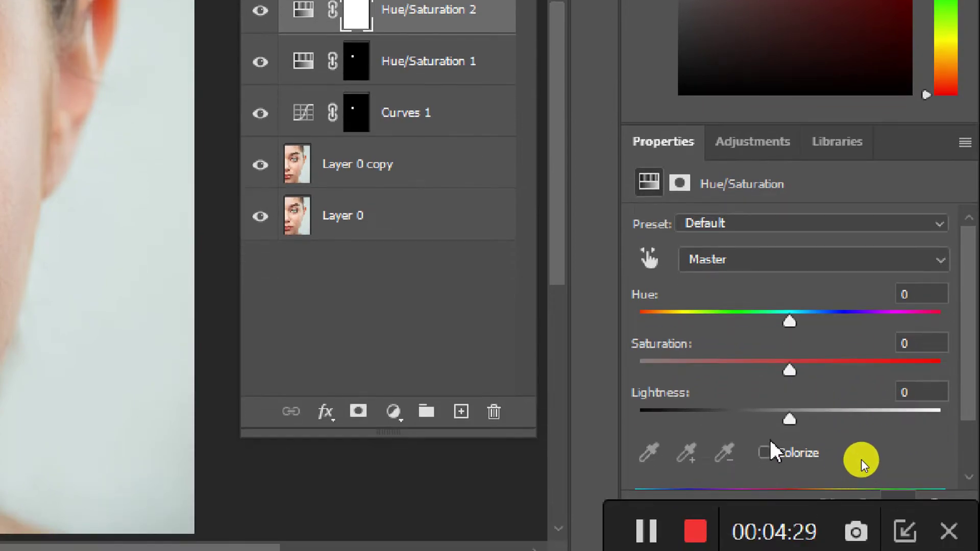
left_click(768, 452)
left_click_drag(715, 369, 860, 371)
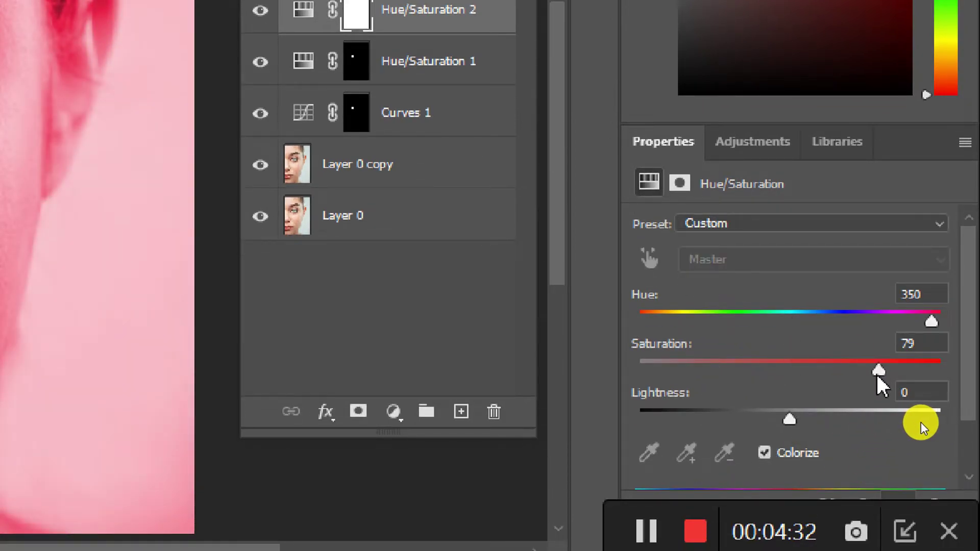
left_click_drag(932, 322, 676, 322)
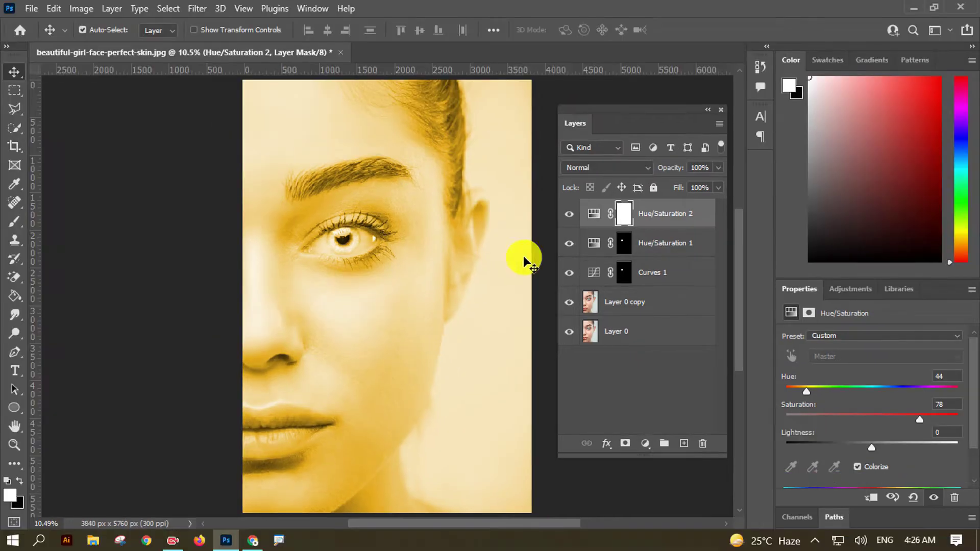
key("ctrl+i")
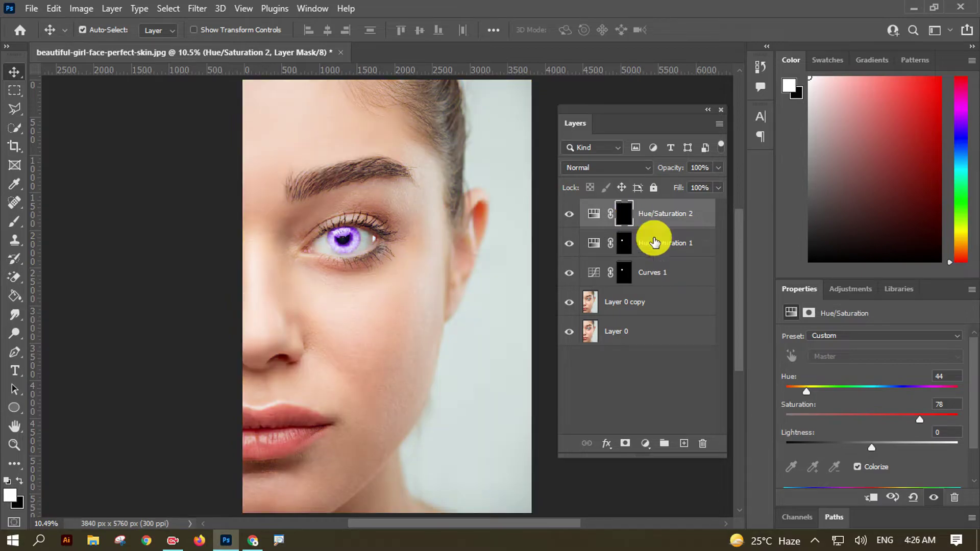
Zoom in and paint a white ring around the pupil on the Hue/Saturation 2 mask
left_click(15, 221)
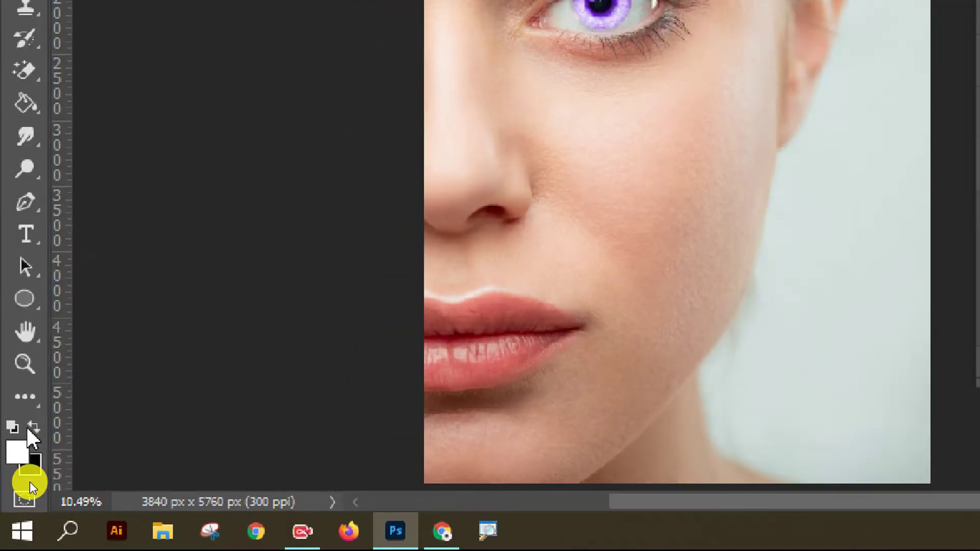
scroll(477, 146, "up", 2)
scroll(412, 145, "up", 2)
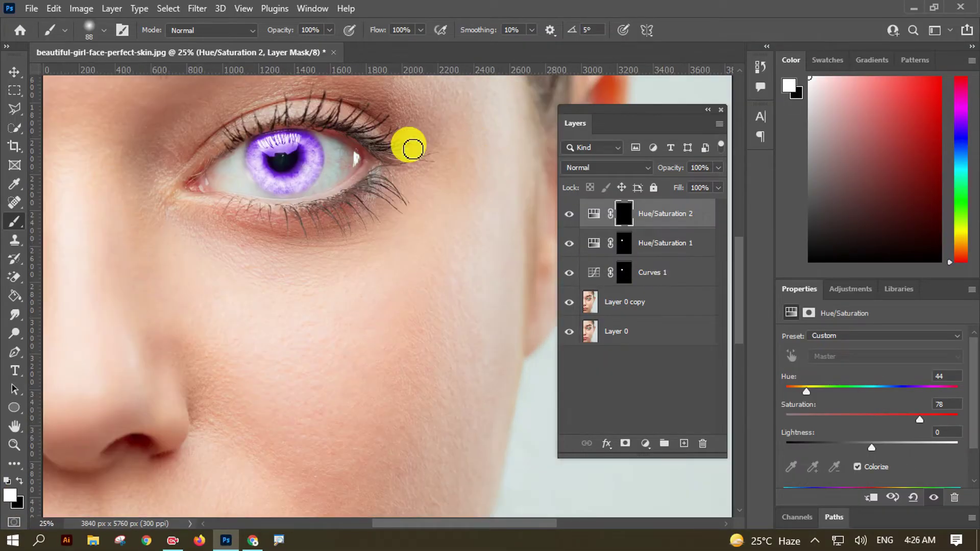
scroll(317, 225, "up", 1)
scroll(319, 232, "up", 1)
scroll(319, 229, "up", 1)
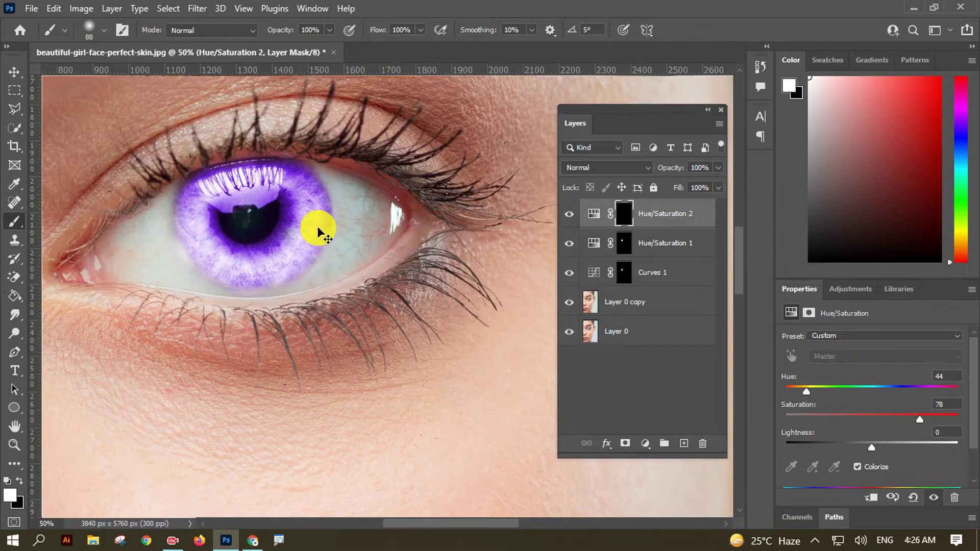
scroll(327, 294, "up", 1)
mouse_move(311, 286)
left_mouse_down()
mouse_move(324, 319)
mouse_move(350, 286)
mouse_move(300, 295)
mouse_move(354, 296)
mouse_move(309, 324)
mouse_move(350, 317)
mouse_move(330, 331)
left_mouse_up()
mouse_move(307, 289)
left_mouse_down()
mouse_move(296, 306)
mouse_move(355, 298)
mouse_move(291, 310)
mouse_move(350, 280)
mouse_move(332, 309)
left_mouse_up()
key("ctrl+0")
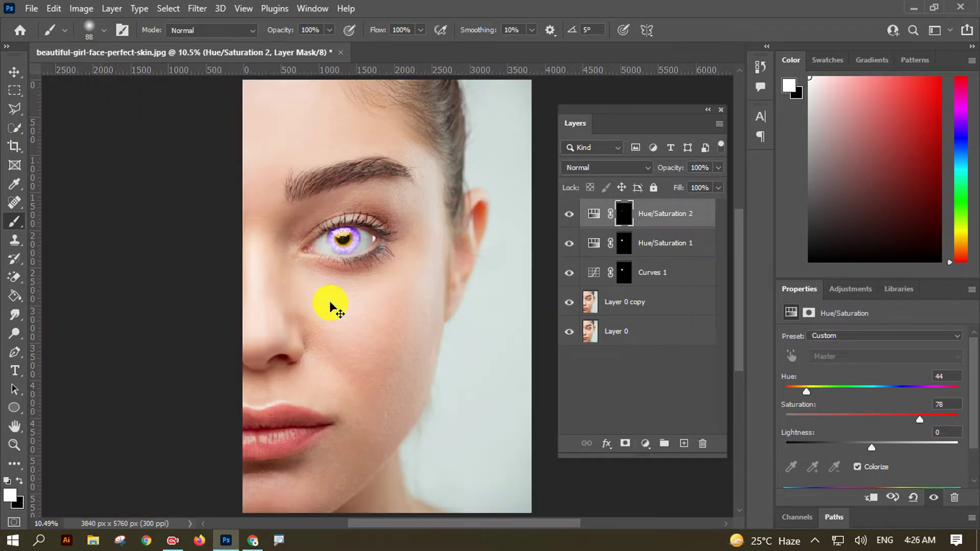
Turn the iris pink with Hue/Saturation 1 and zoom in on the eye
left_click(592, 243)
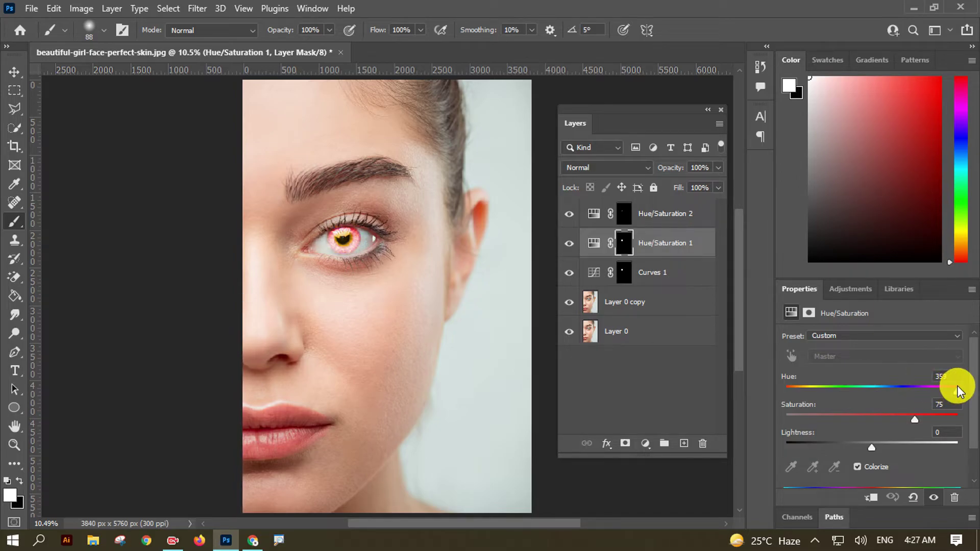
left_click(595, 388)
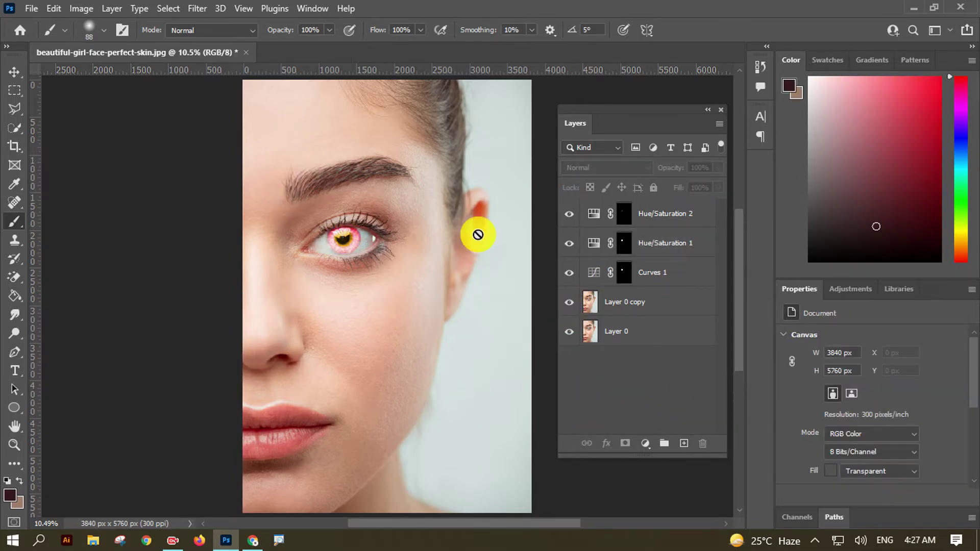
key("v")
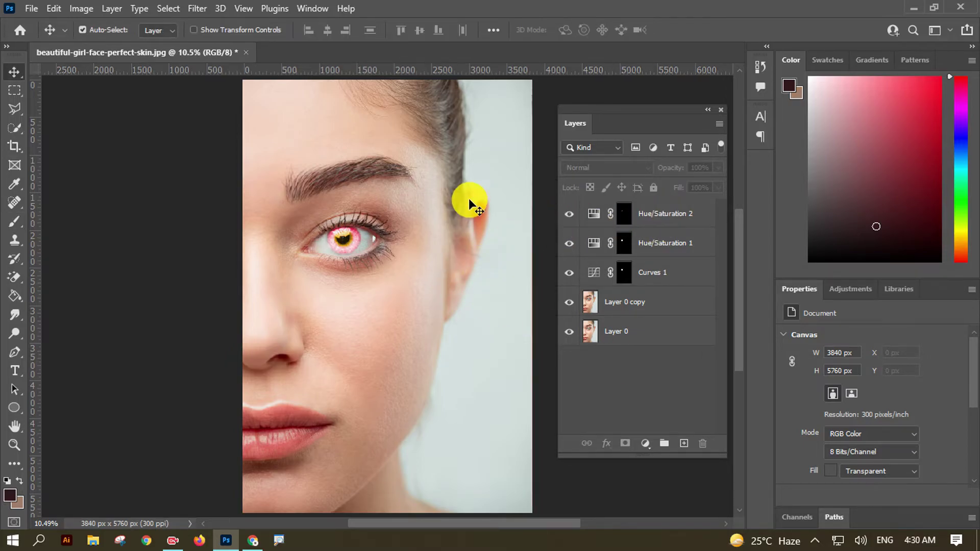
key("ctrl+plus")
key("ctrl+plus")
key("ctrl+plus")
key("ctrl+plus")
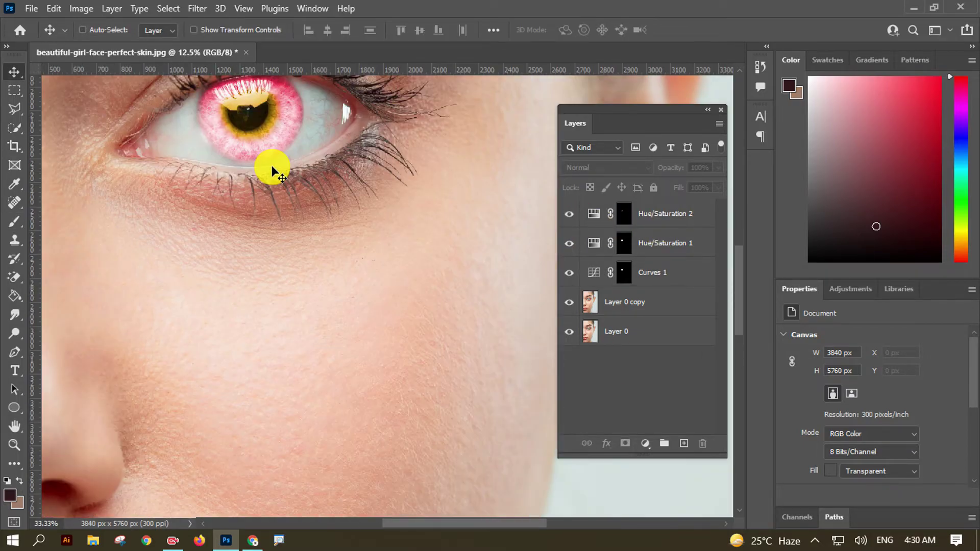
left_click_drag(290, 178, 407, 385)
left_click(667, 219)
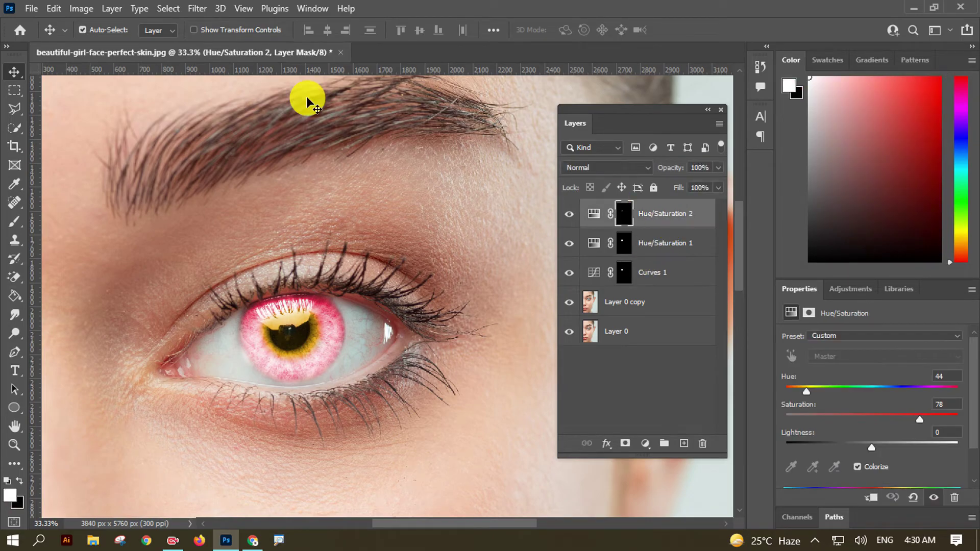
left_click(197, 8)
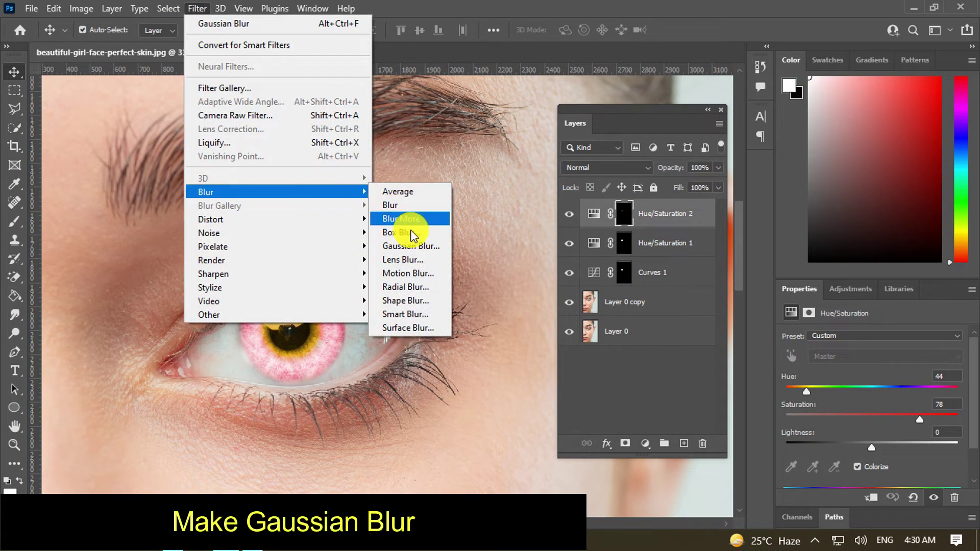
mouse_move(55, 144)
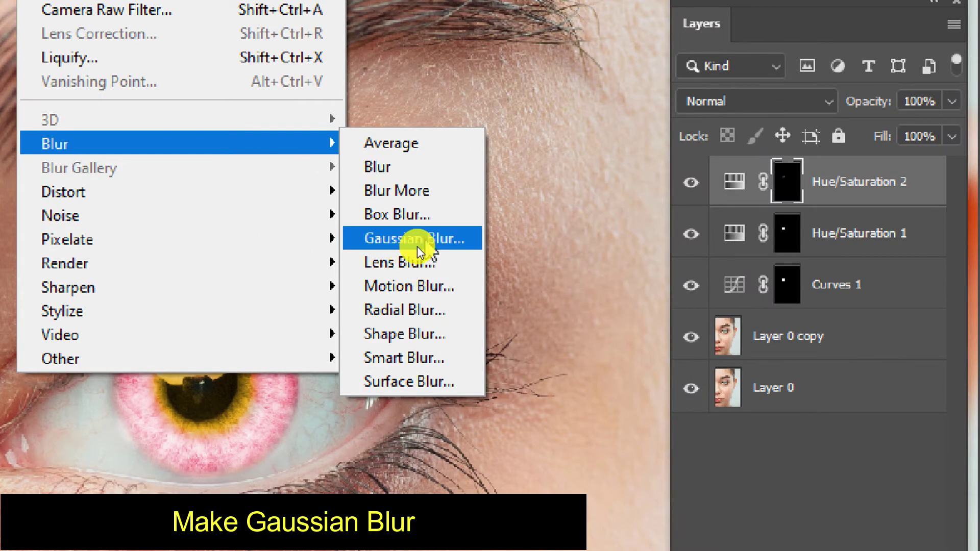
Apply a 5.0-pixel Gaussian Blur to the Hue/Saturation 2 mask, then to the Hue/Saturation 1 mask
left_click(418, 246)
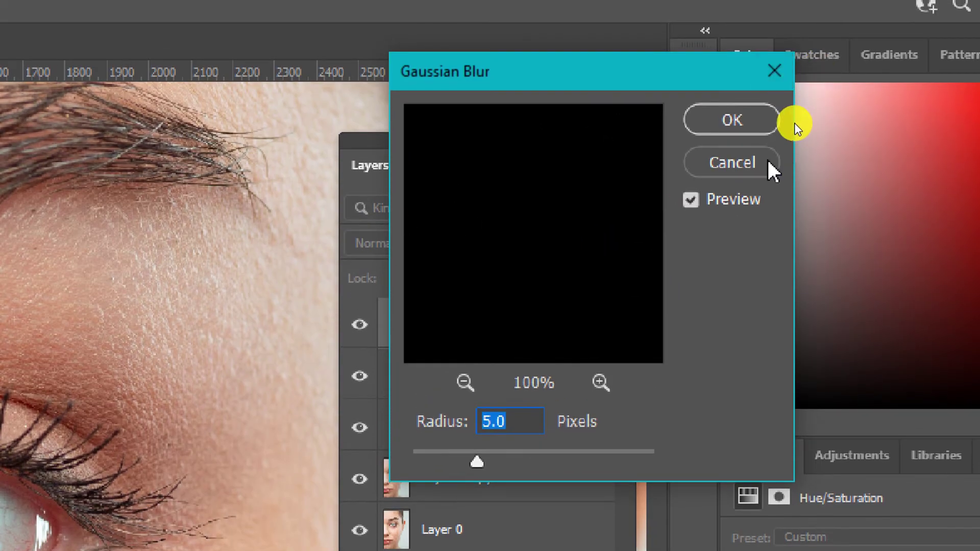
left_click(725, 122)
left_click(516, 383)
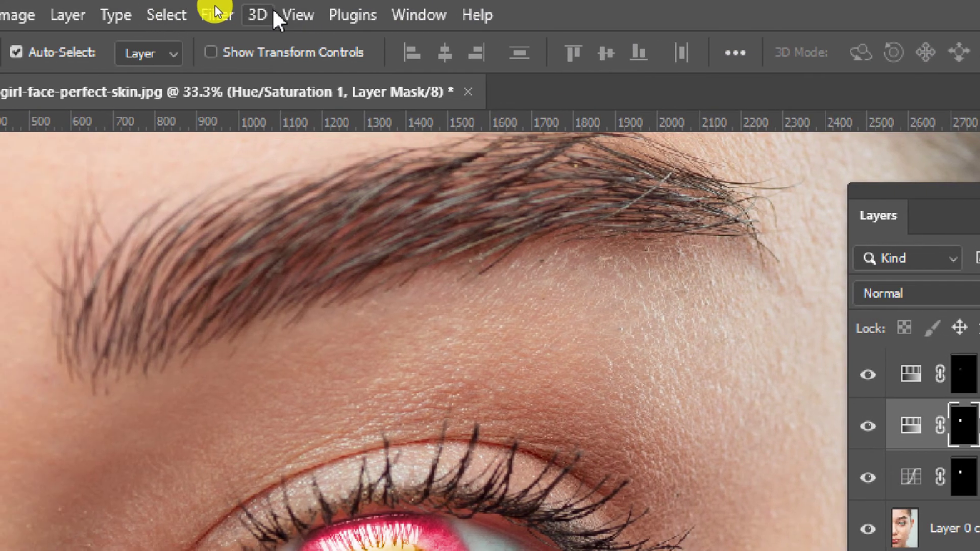
left_click(216, 14)
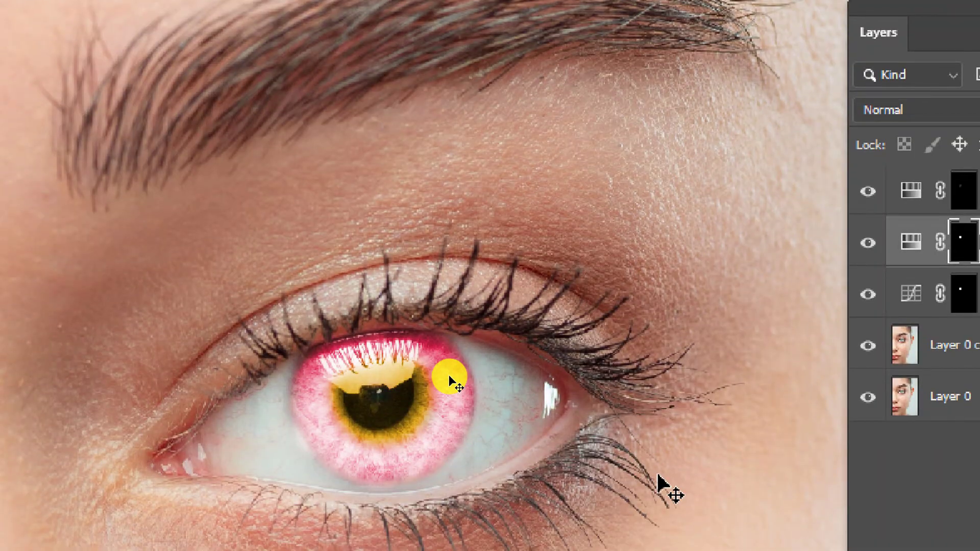
key("ctrl")
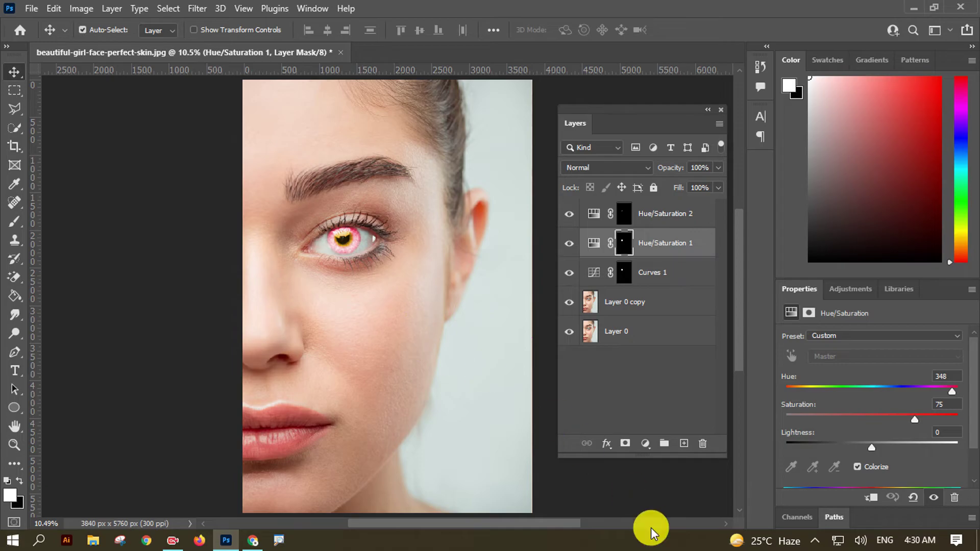
Group Curves 1, both Hue/Saturation layers and Layer 0 copy into Group 1
left_click(658, 274)
left_click(682, 220, "shift")
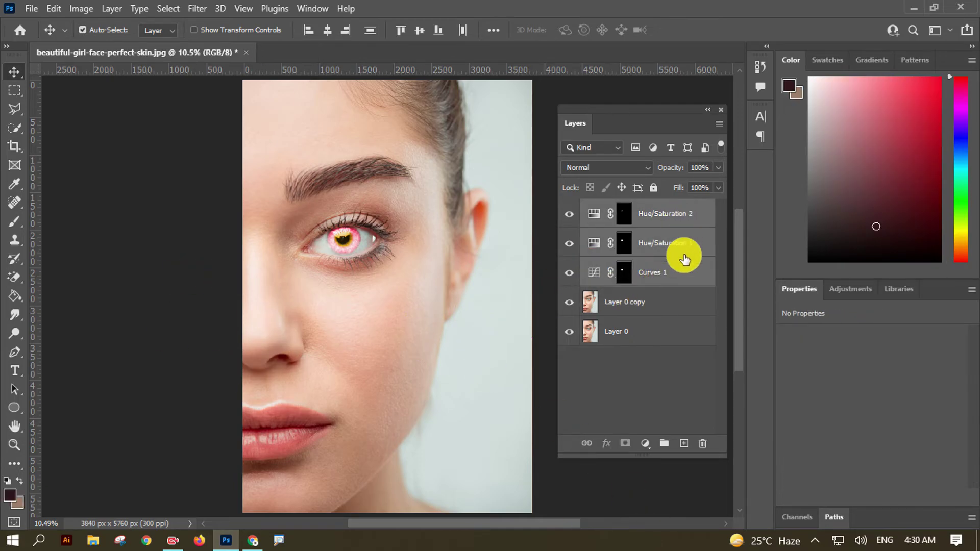
left_click(678, 307)
left_click(684, 212, "shift")
left_click(664, 443)
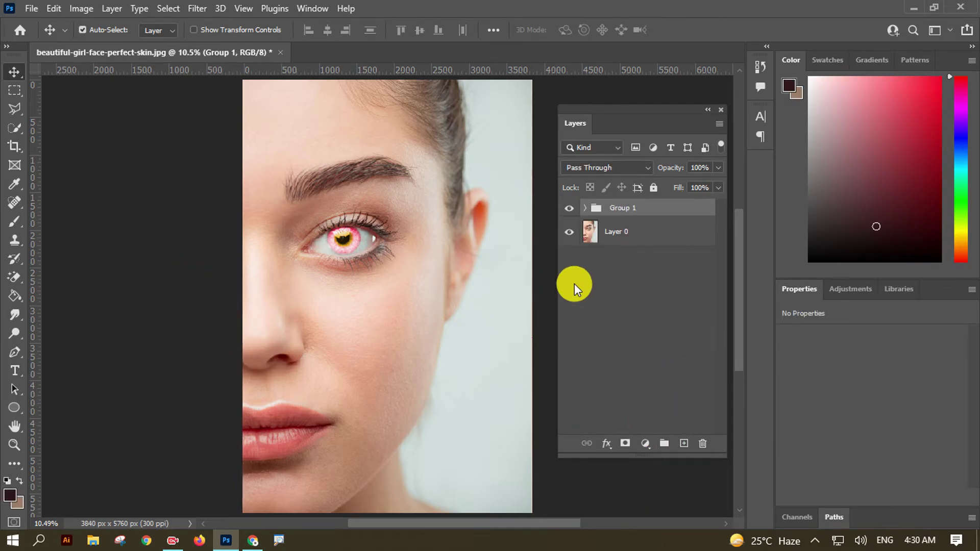
Expand Group 1 and toggle Group 1, Hue/Saturation 1 and Curves 1 off and on to compare
left_click(569, 214)
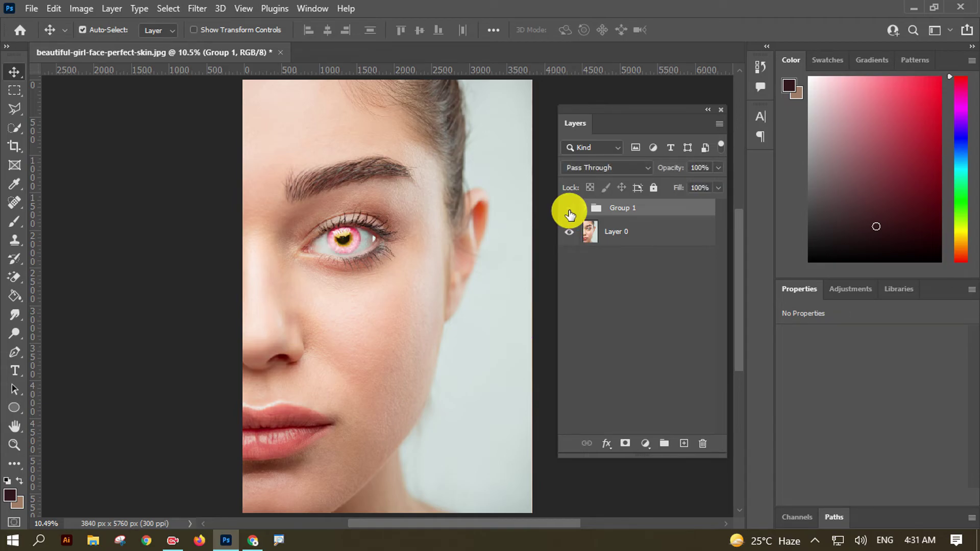
left_click(570, 214)
left_click(586, 207)
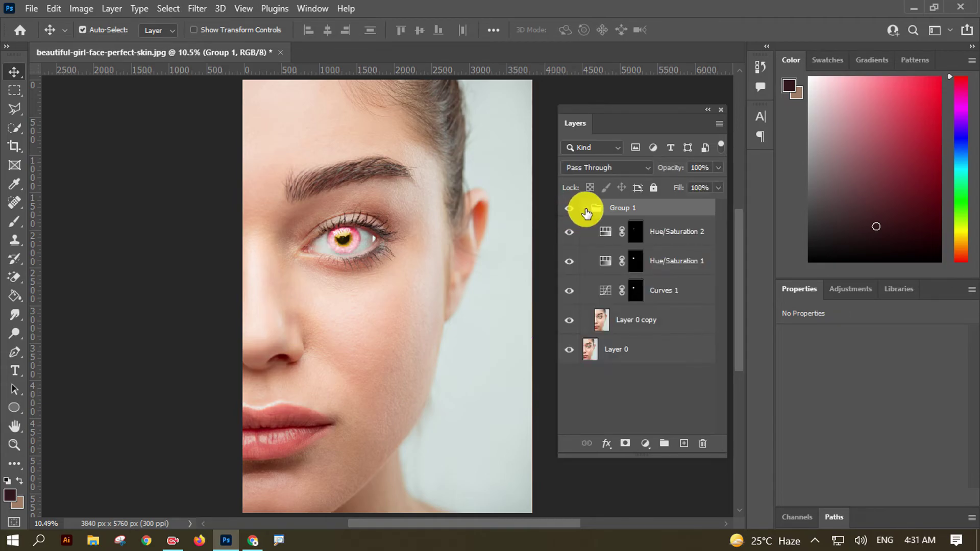
left_click(570, 262)
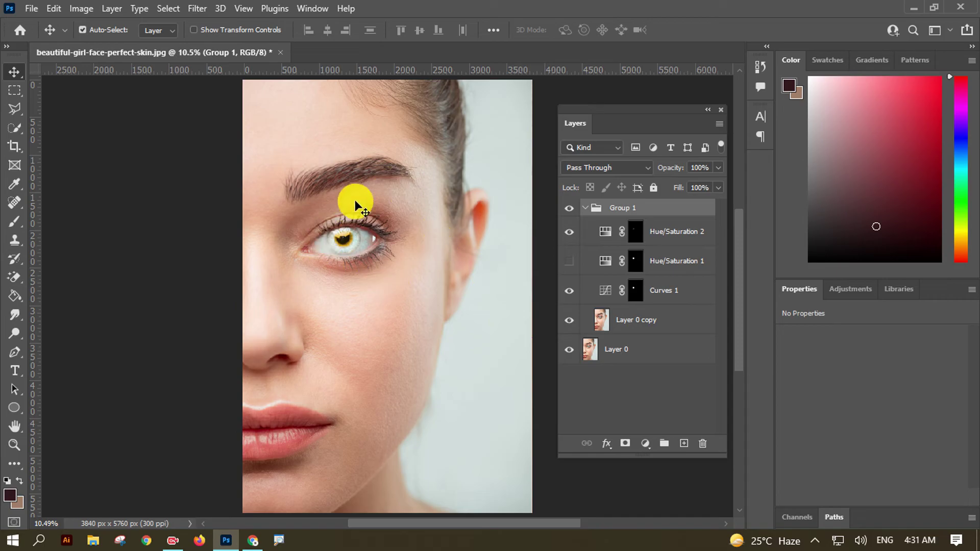
left_click(570, 261)
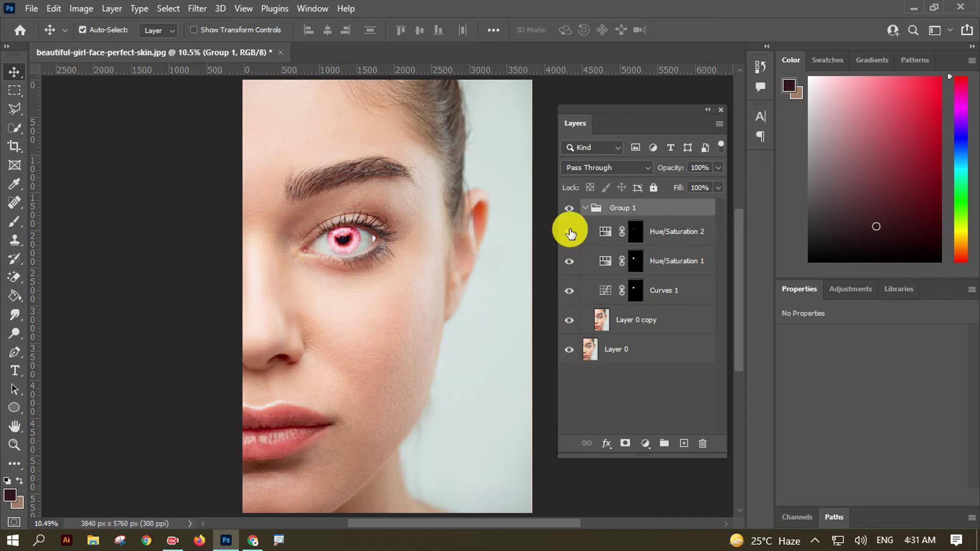
left_click(576, 294)
left_click(572, 290)
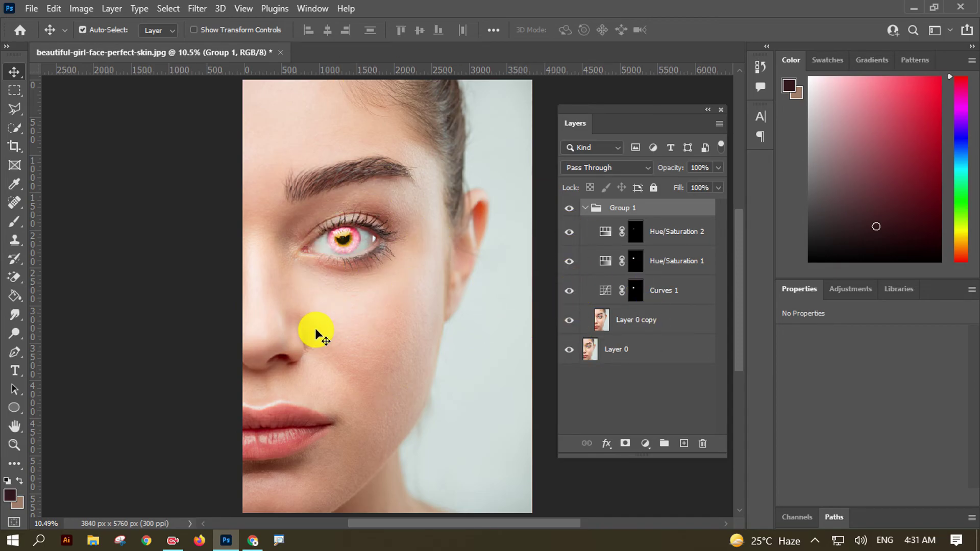